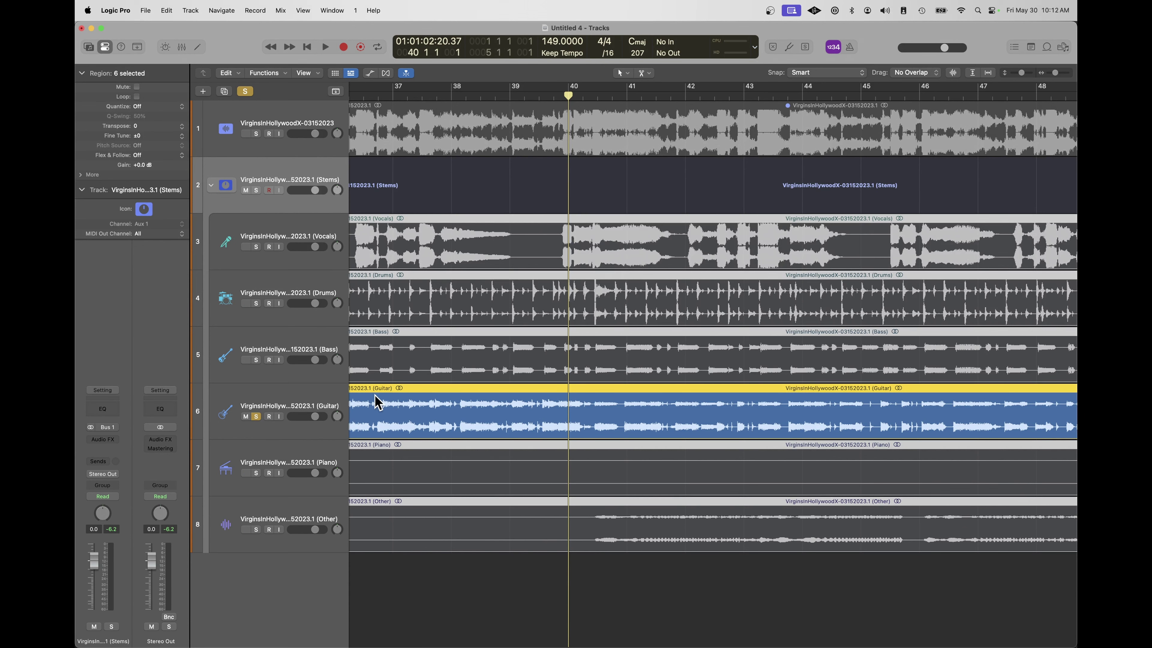
Audition the soloed Guitar stem, switch the solo to the Other stem and play it back
key(space)
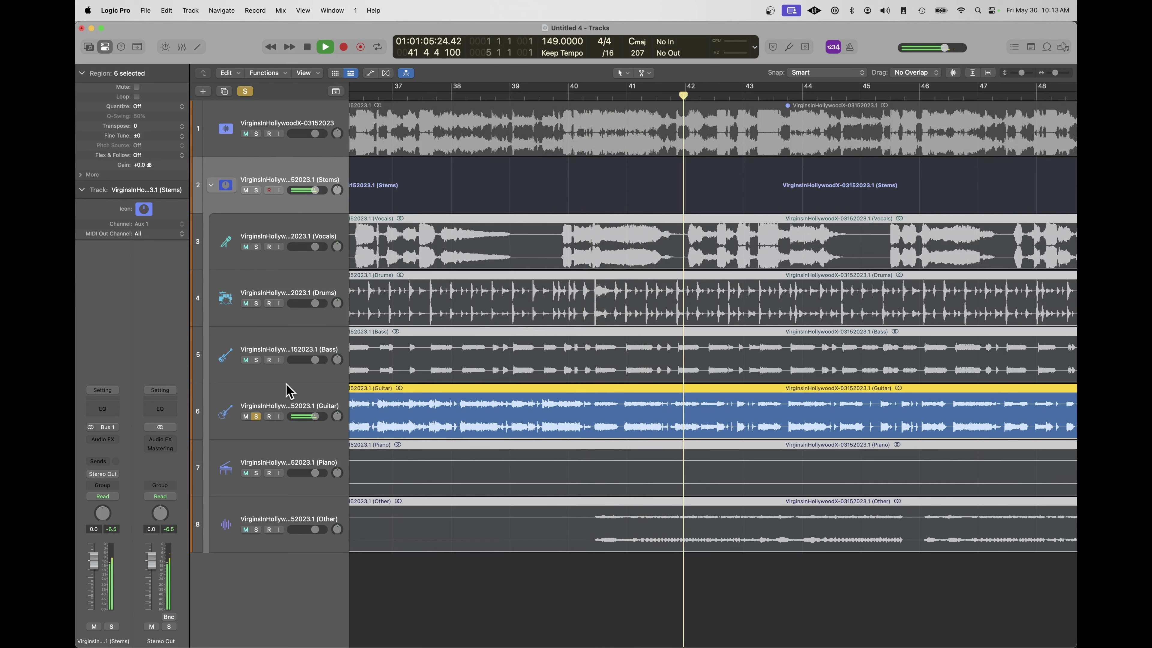
key(space)
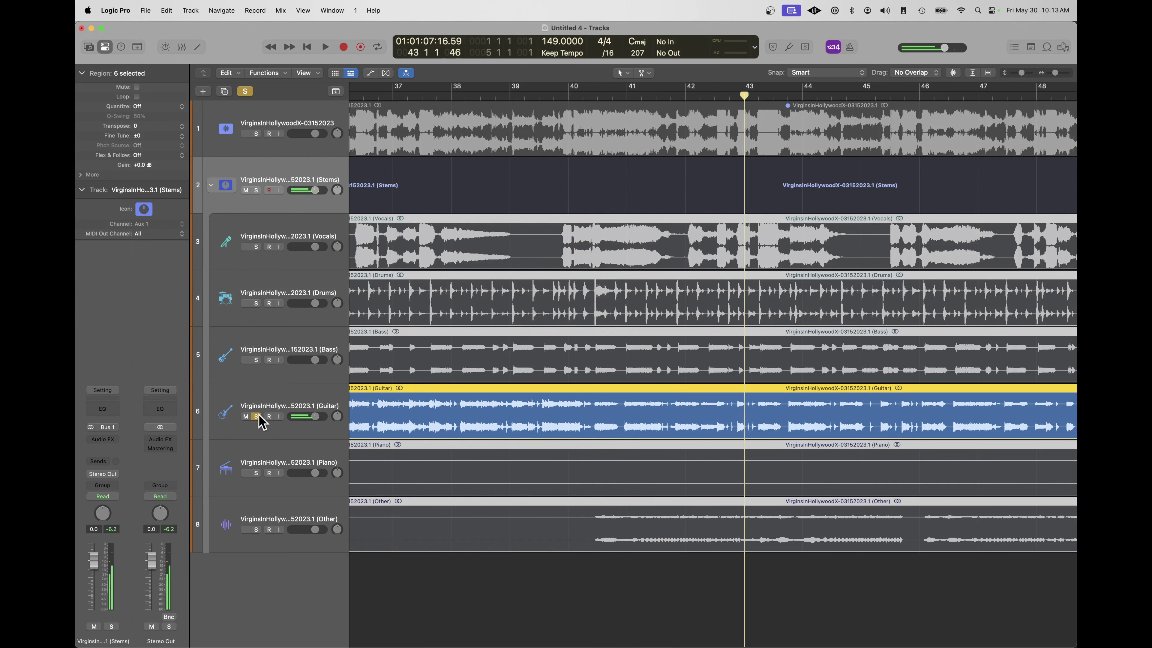
click(257, 416)
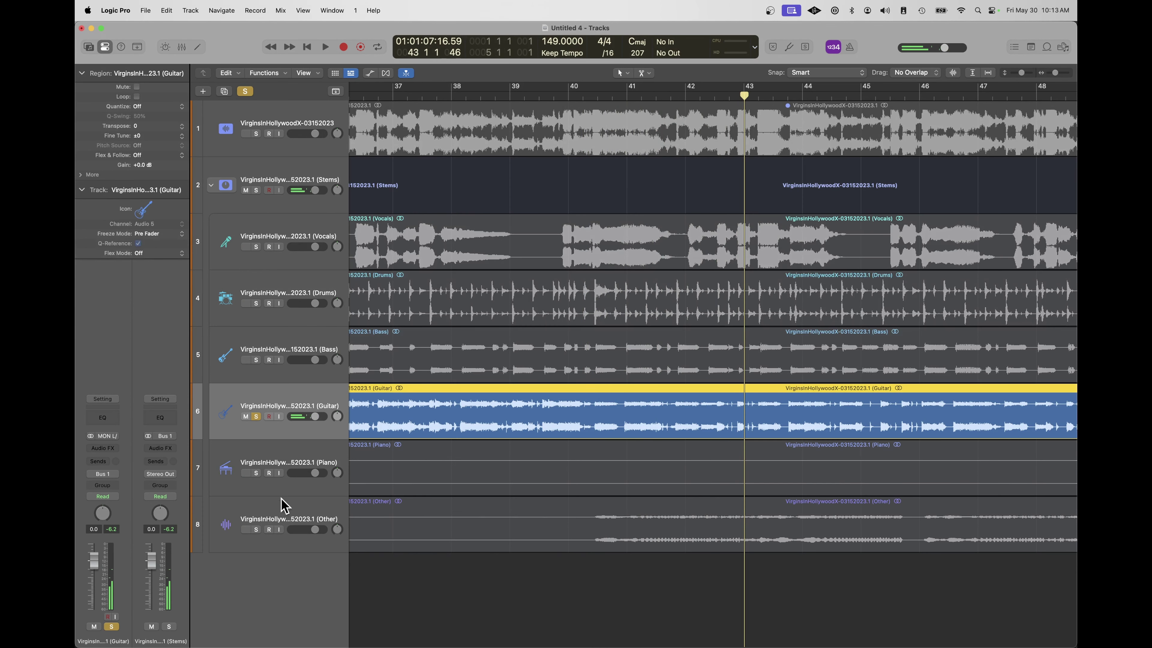
click(256, 530)
click(256, 416)
key(space)
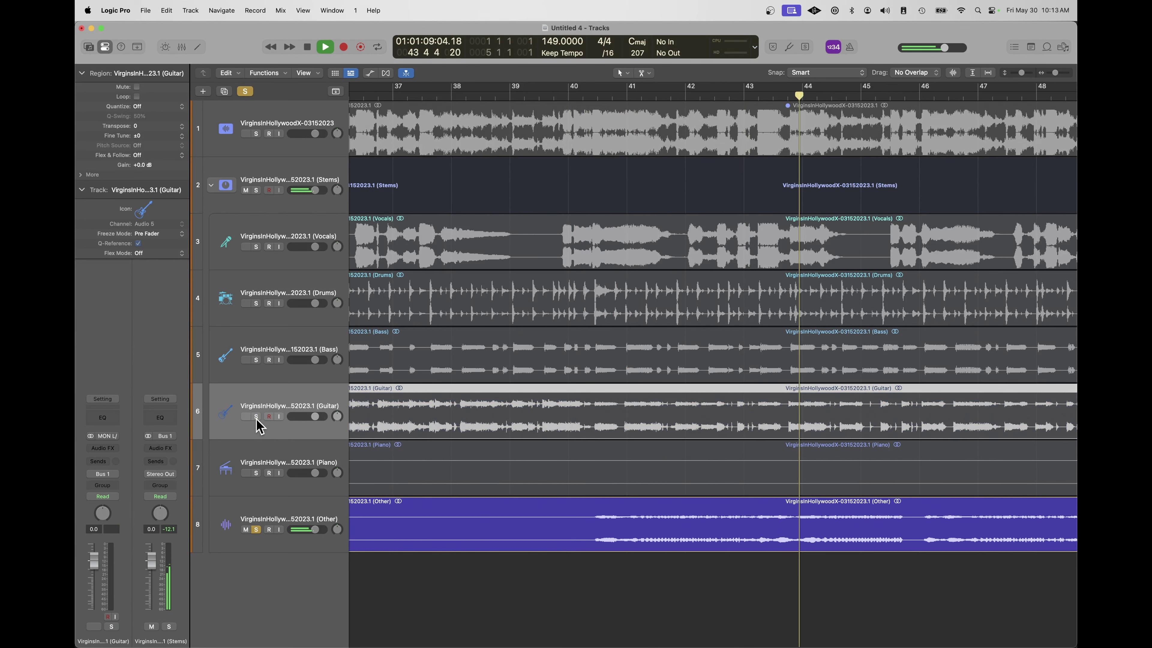
key(space)
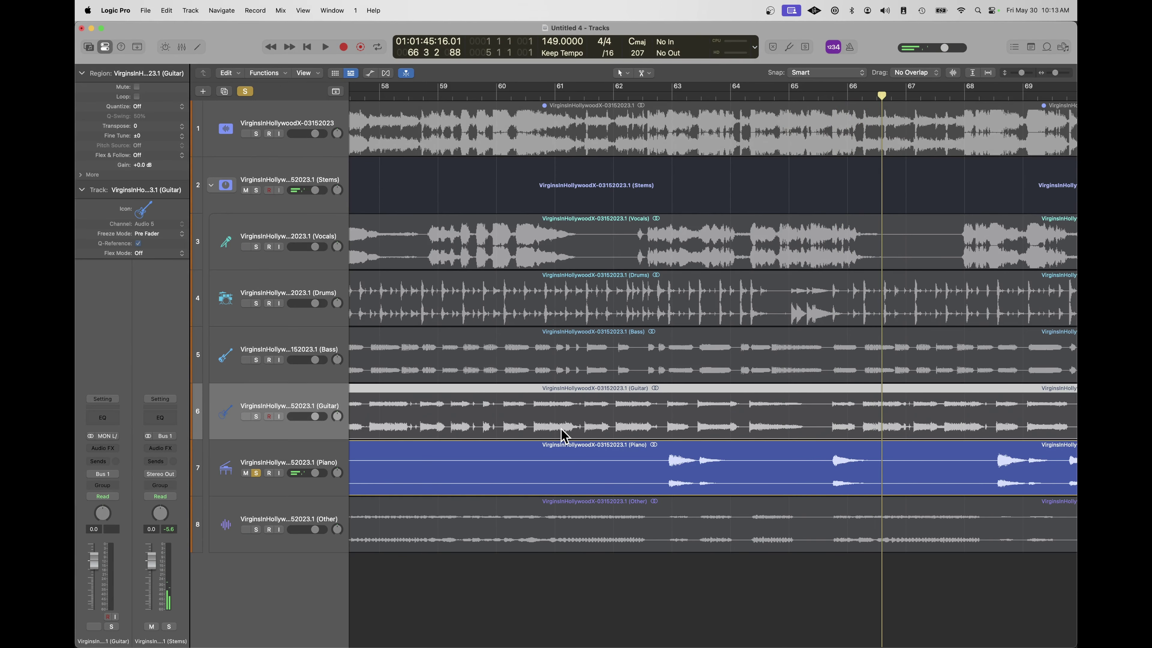
Play back the soloed Piano stem from around bar 68
scroll(562, 436, right, 5)
click(718, 95)
key(space)
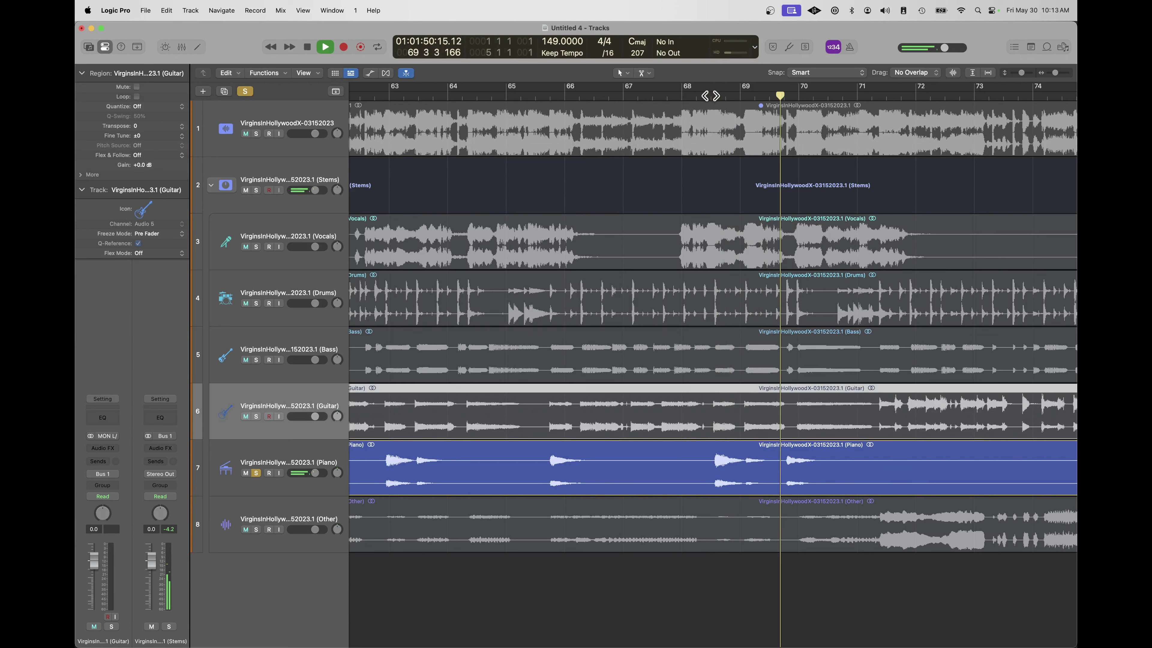
key(space)
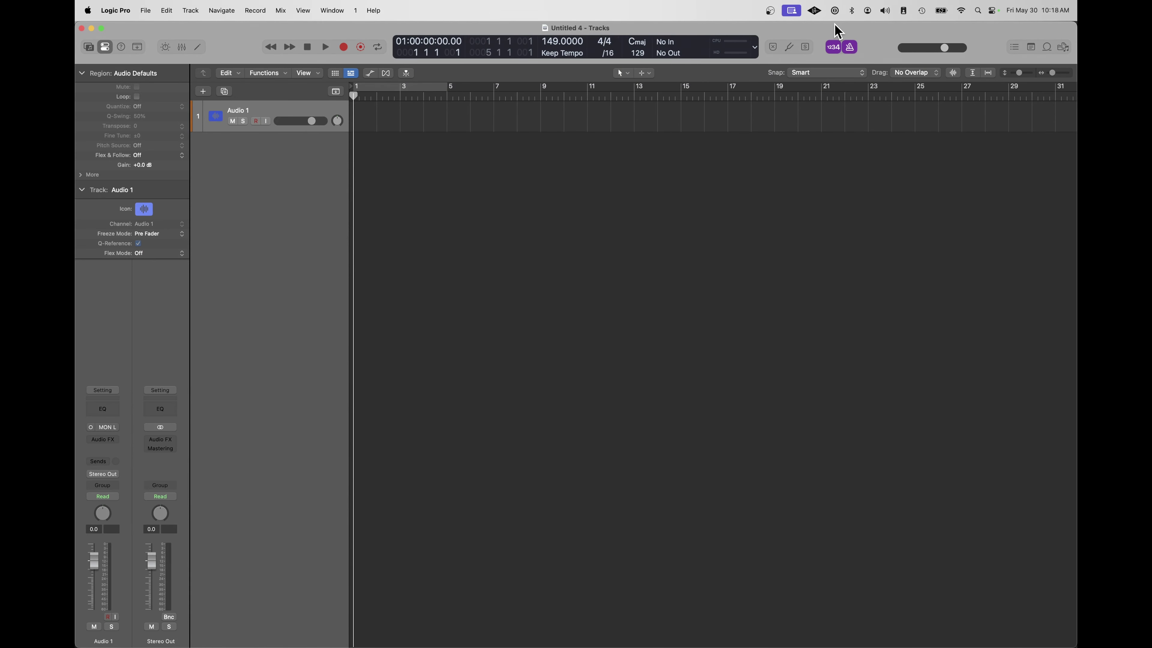
Import 05 Dancing Days.mp3 from the Houses of the Holy folder in Finder onto the Audio 1 track at bar 1
key(super+Tab)
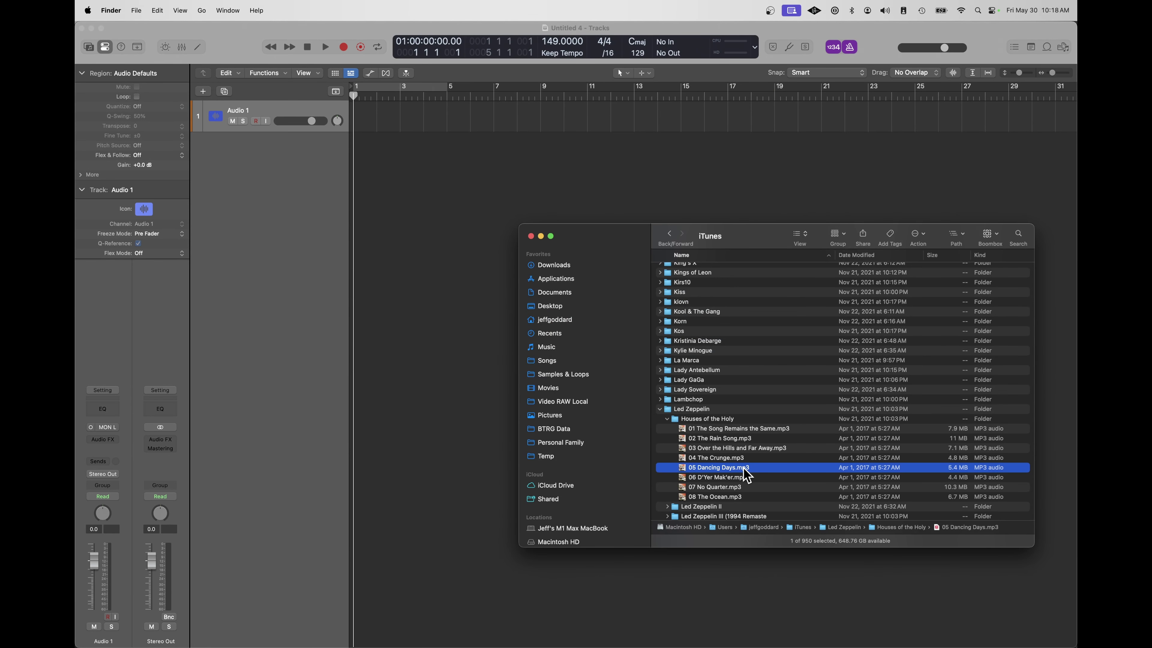
drag(732, 475, 358, 136)
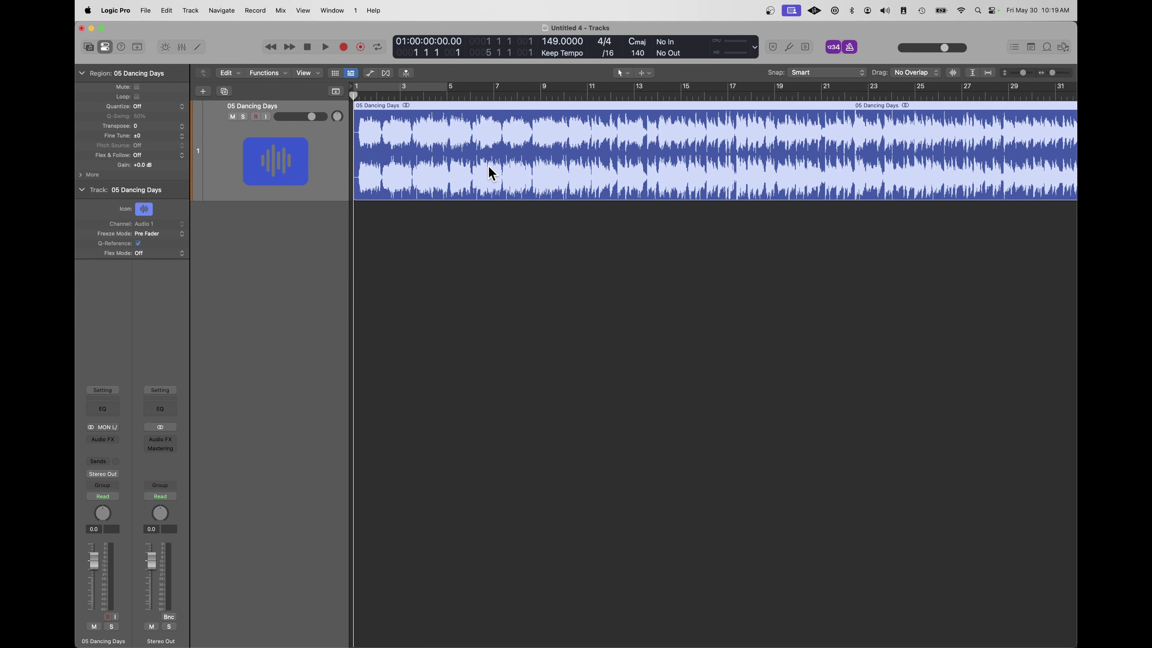
Separate the 05 Dancing Days region into vocals, drums, bass, guitar, piano and other stems with Stem Splitter
right_click(450, 159)
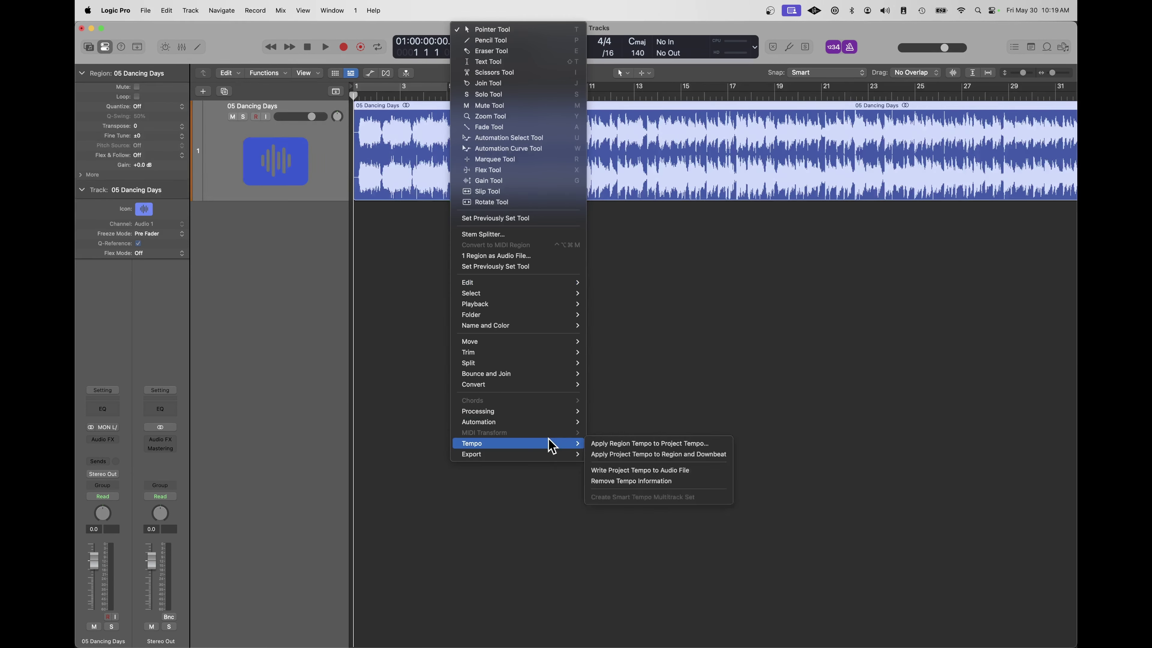
mouse_move(514, 412)
click(622, 411)
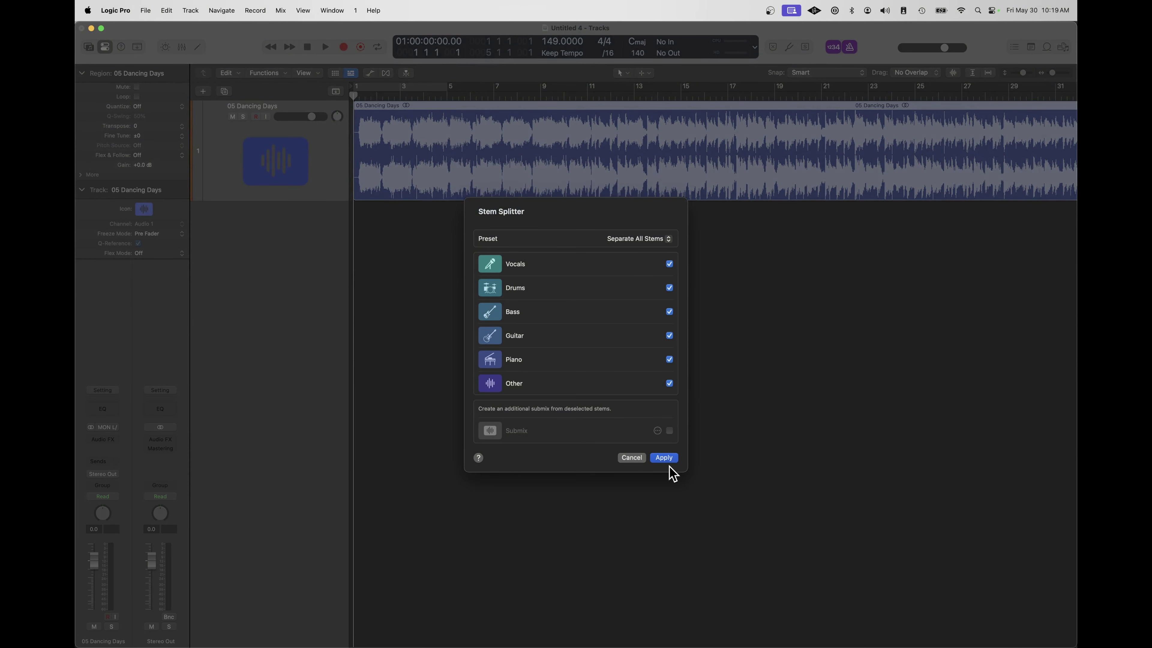
click(664, 457)
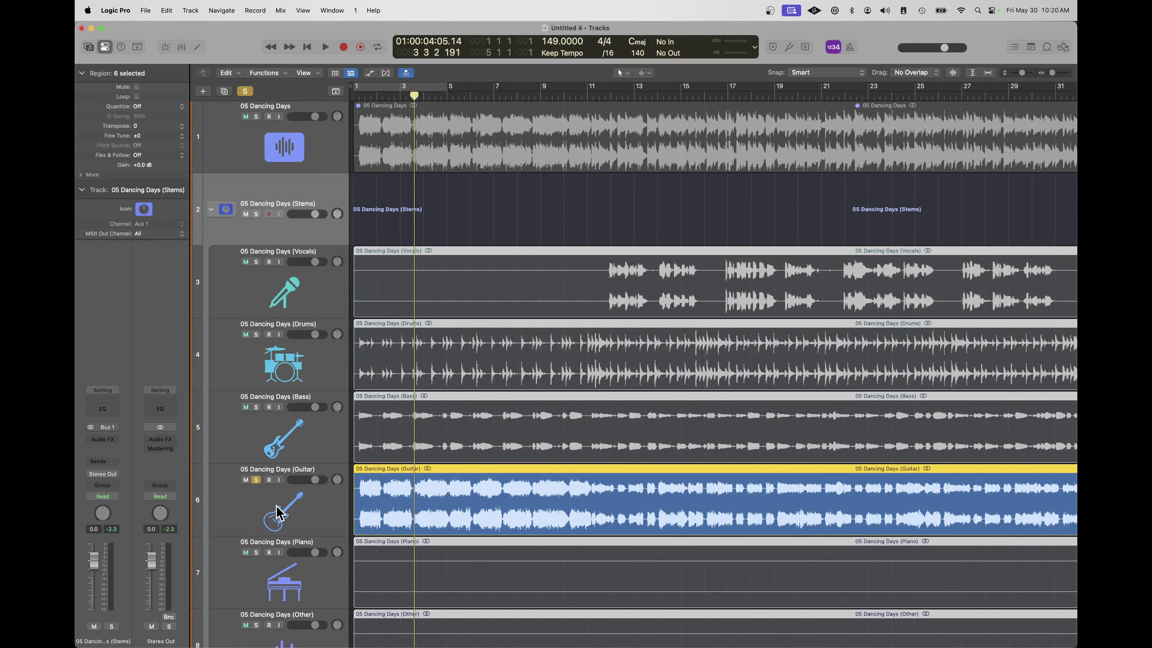
Audition the soloed Guitar stem of Dancing Days, switch the solo to the Drums stem and play from the project start
key(space)
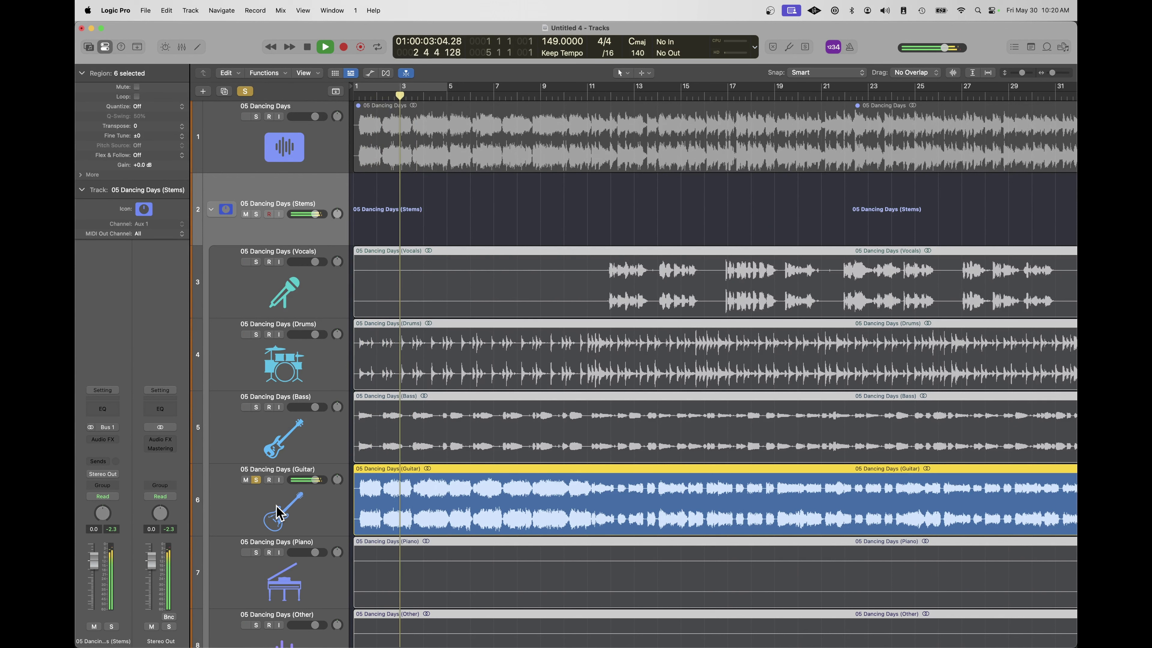
key(space)
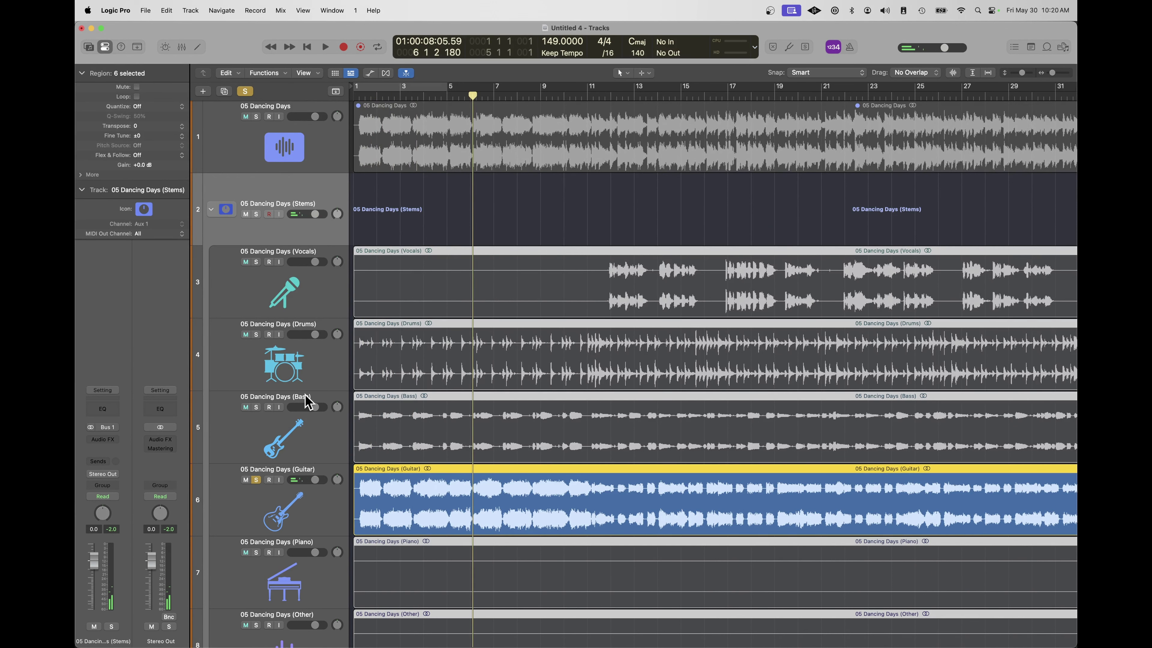
click(256, 334)
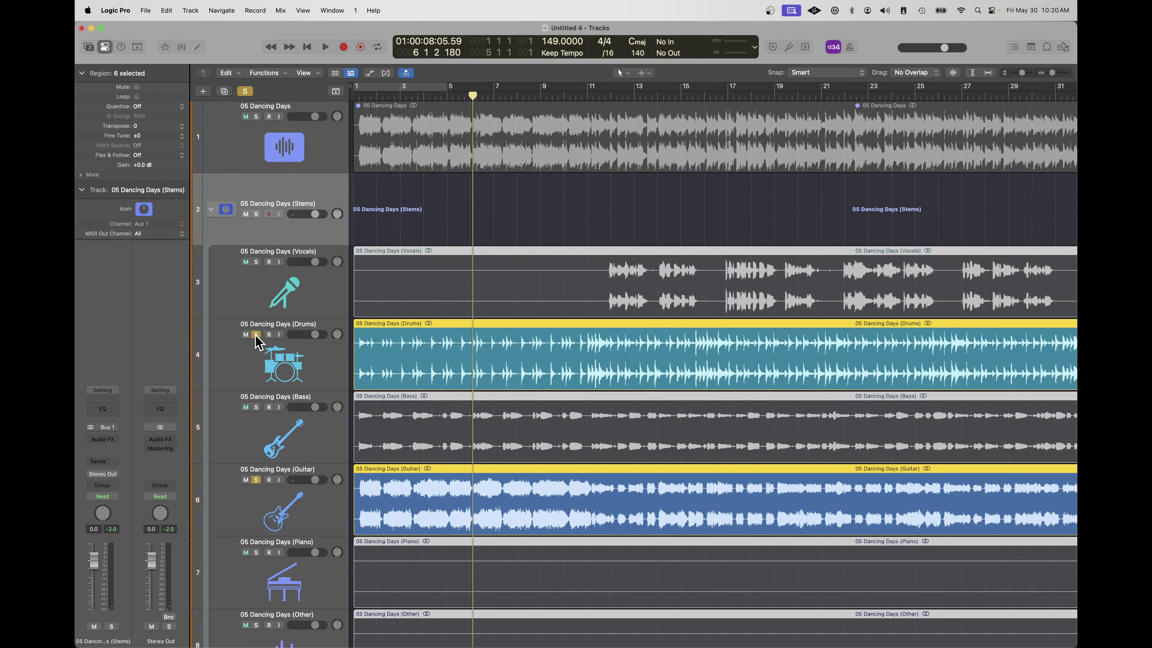
click(256, 480)
key(Return)
key(space)
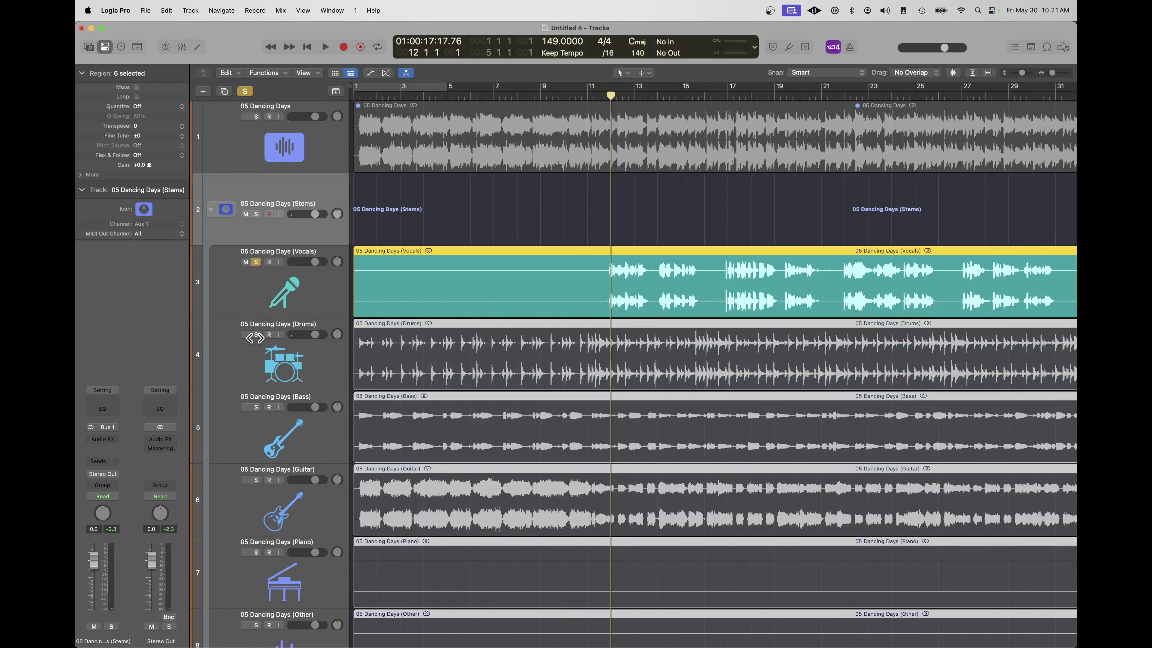
Play back the soloed Vocals stem of Dancing Days from about bar 12
key(space)
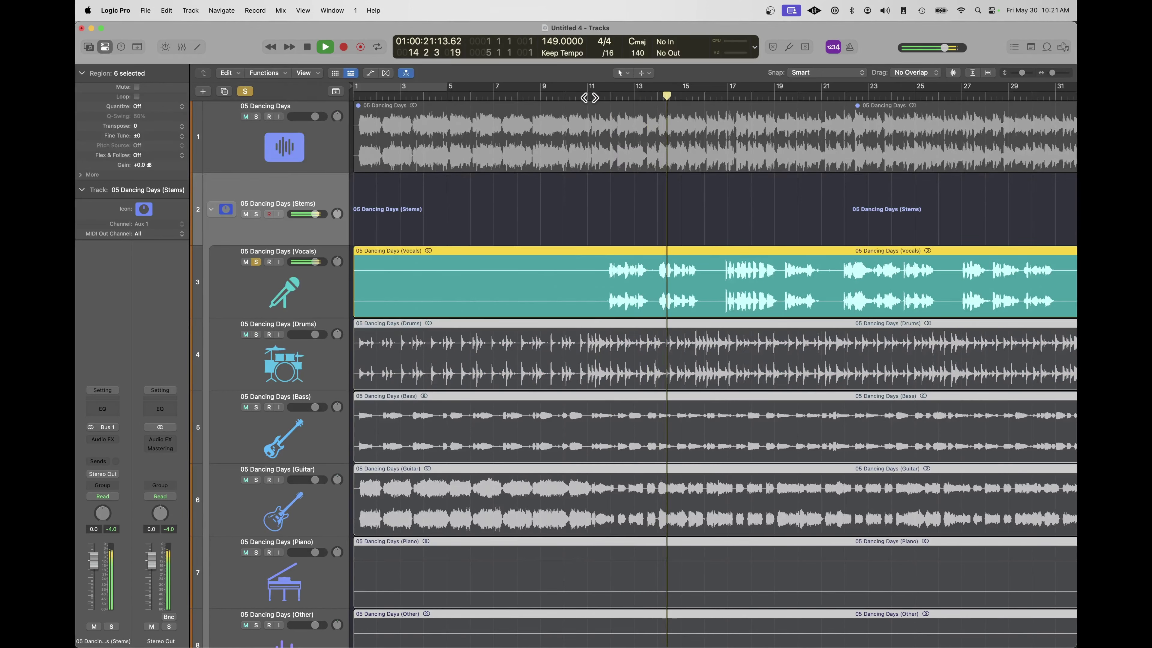
key(space)
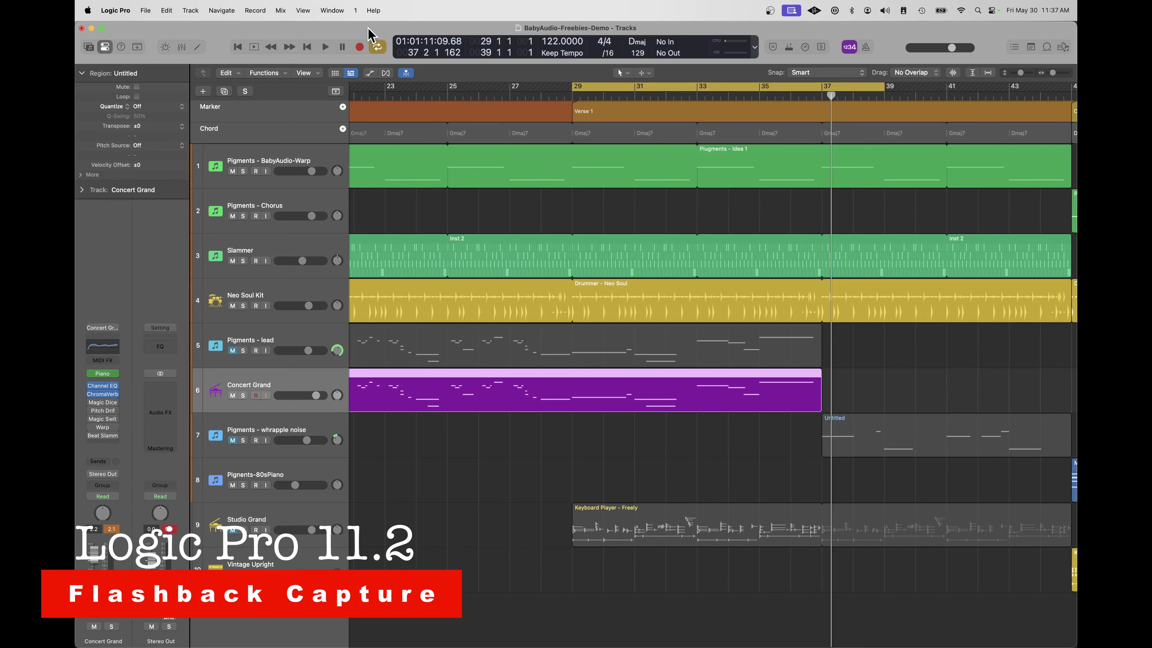
Customize the control bar to include the Flashback Capture button among the transport controls
click(757, 48)
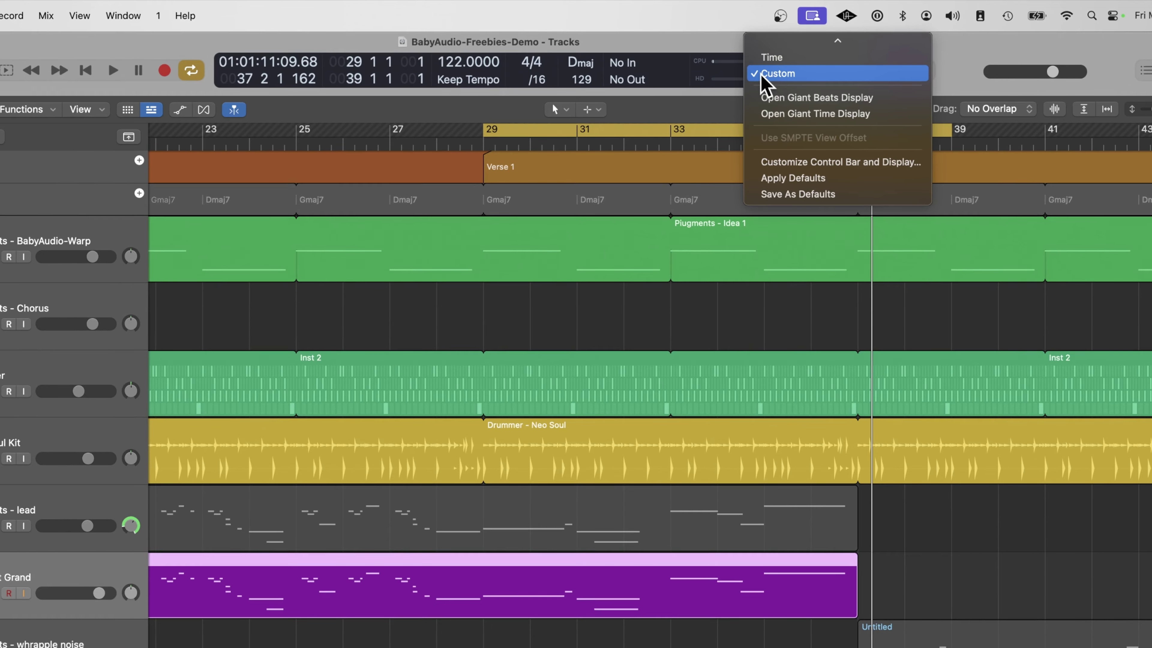
click(769, 164)
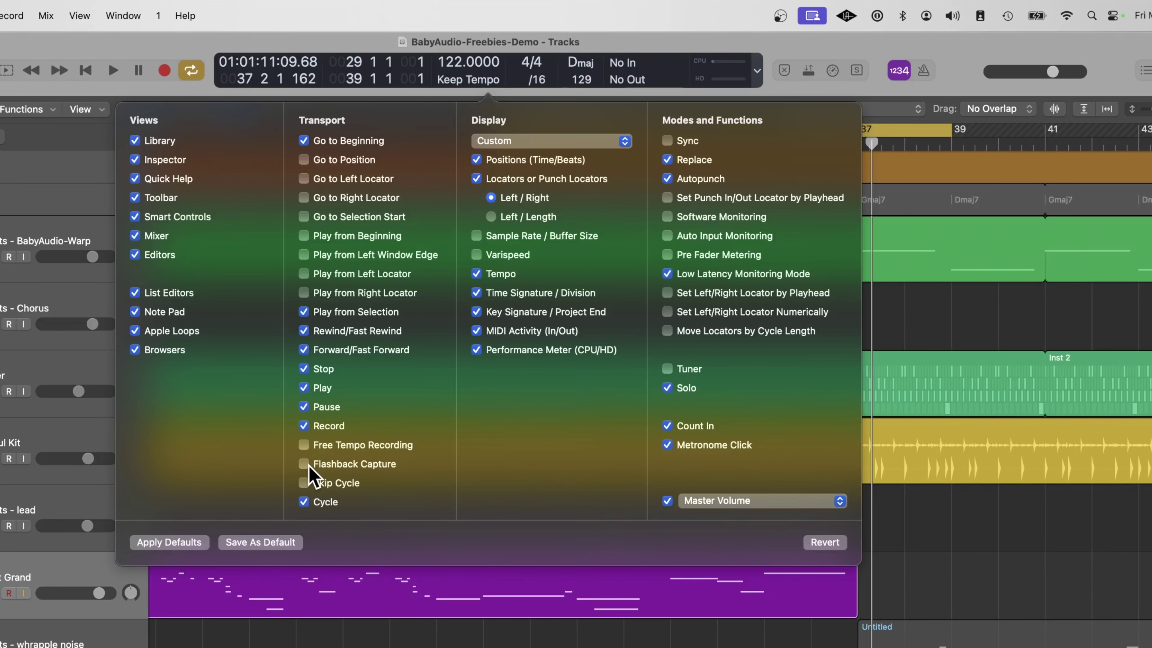
click(303, 464)
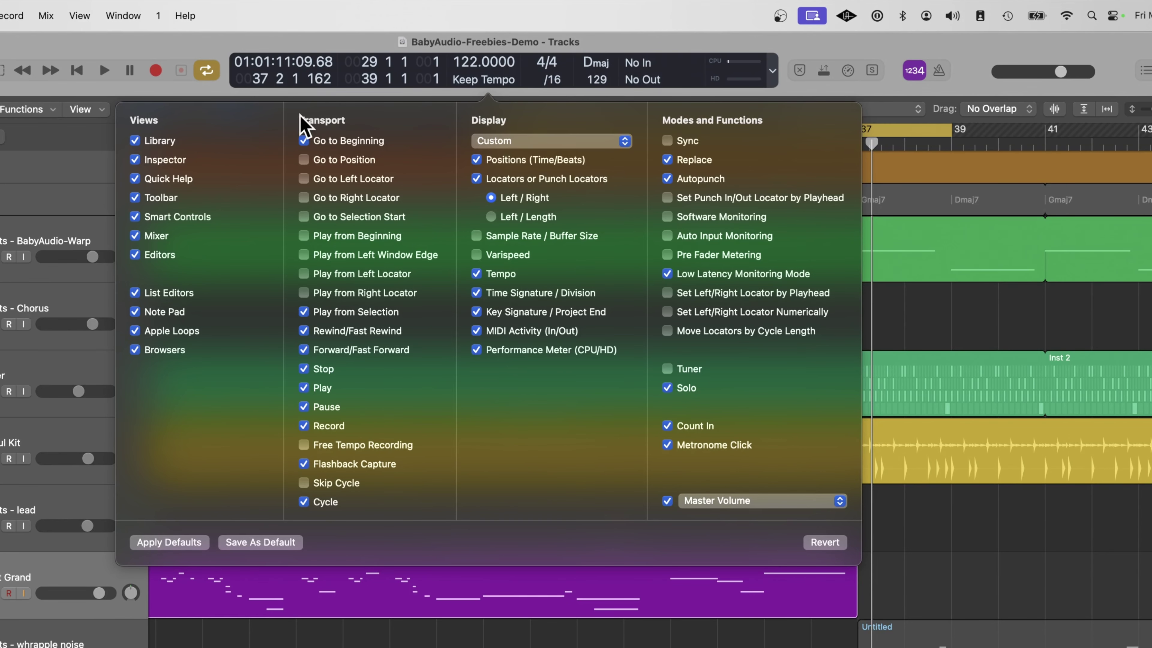
click(195, 52)
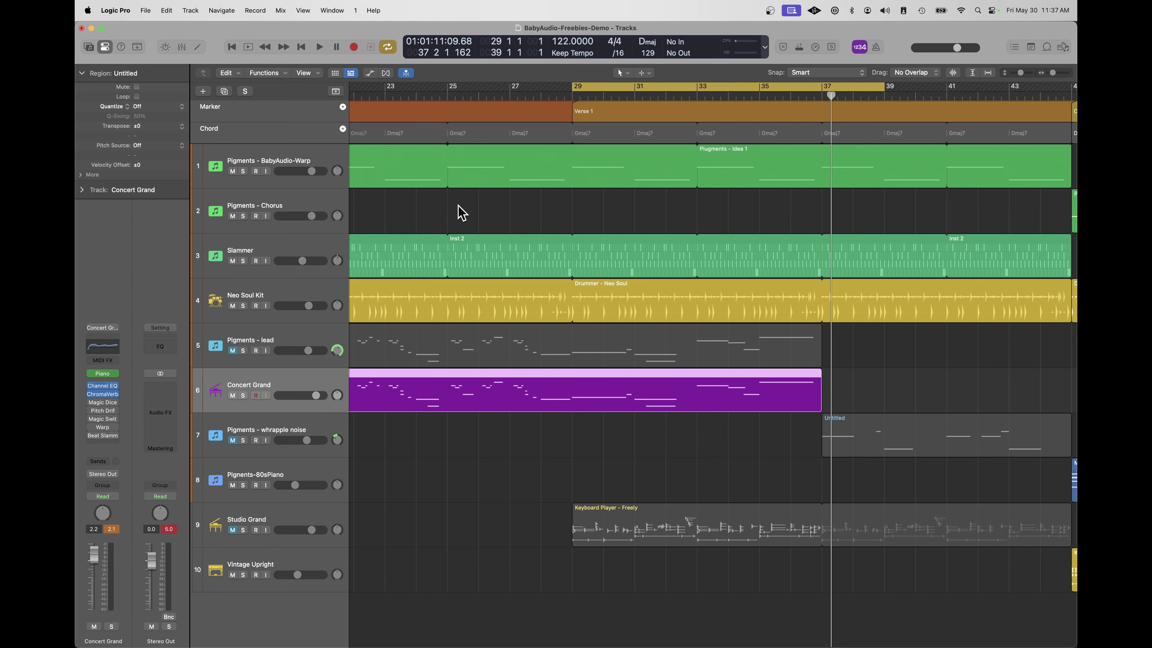
Play a part on the Pigments - Chorus track during playback without recording, stop, and retrieve the performance with Flashback Capture
click(312, 208)
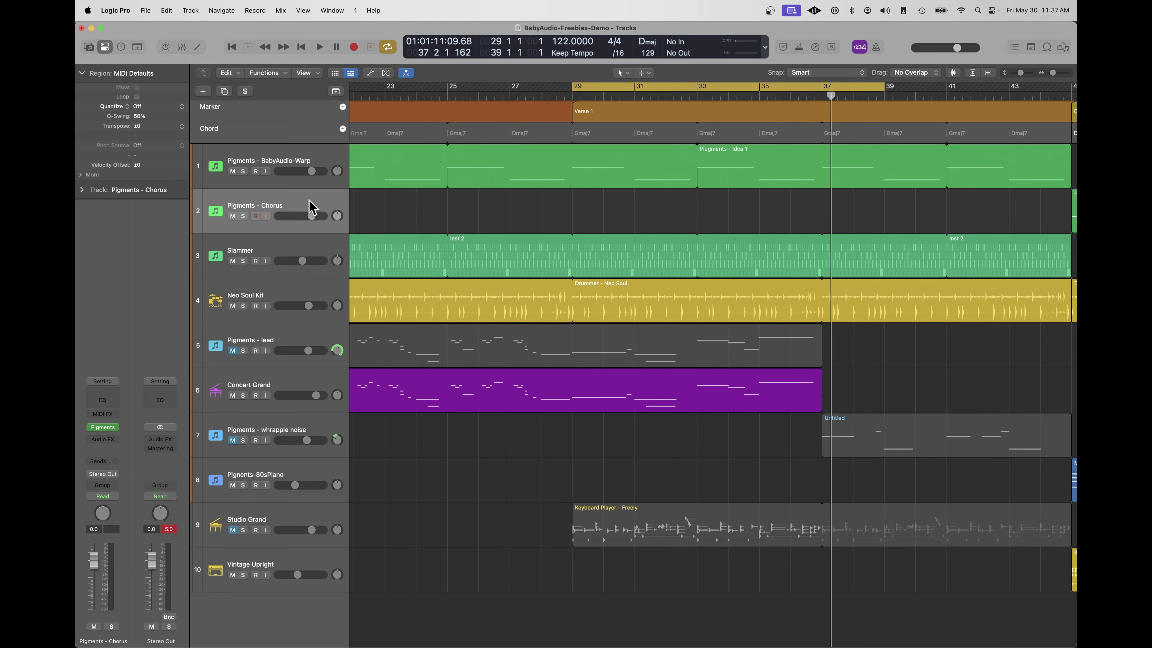
click(321, 48)
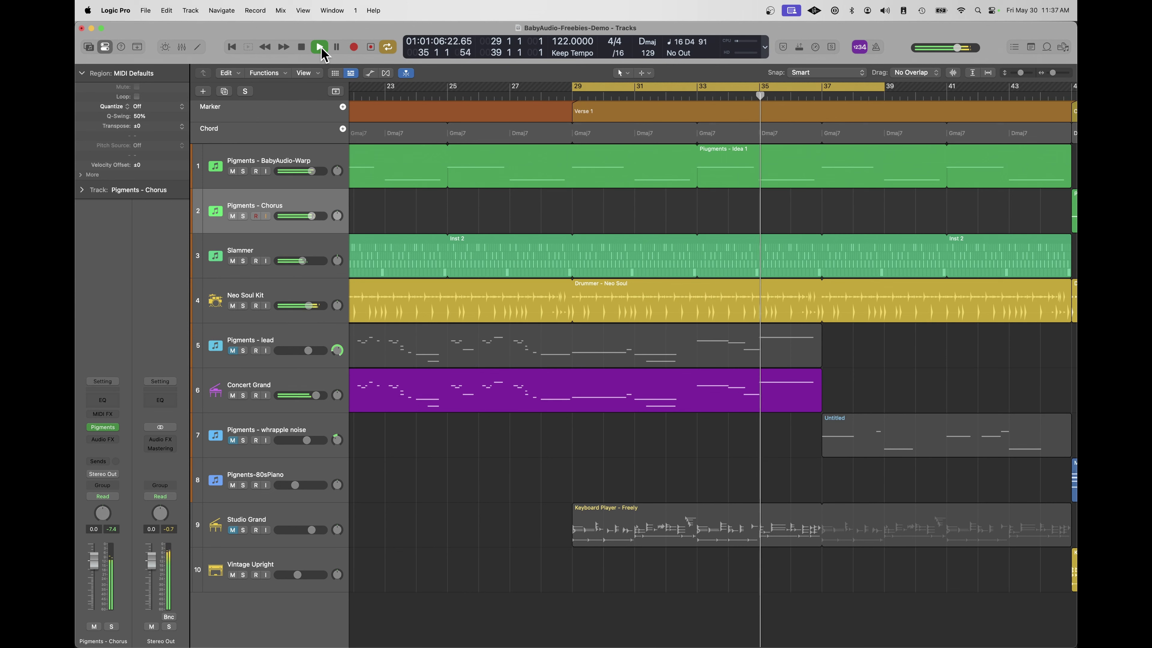
click(321, 48)
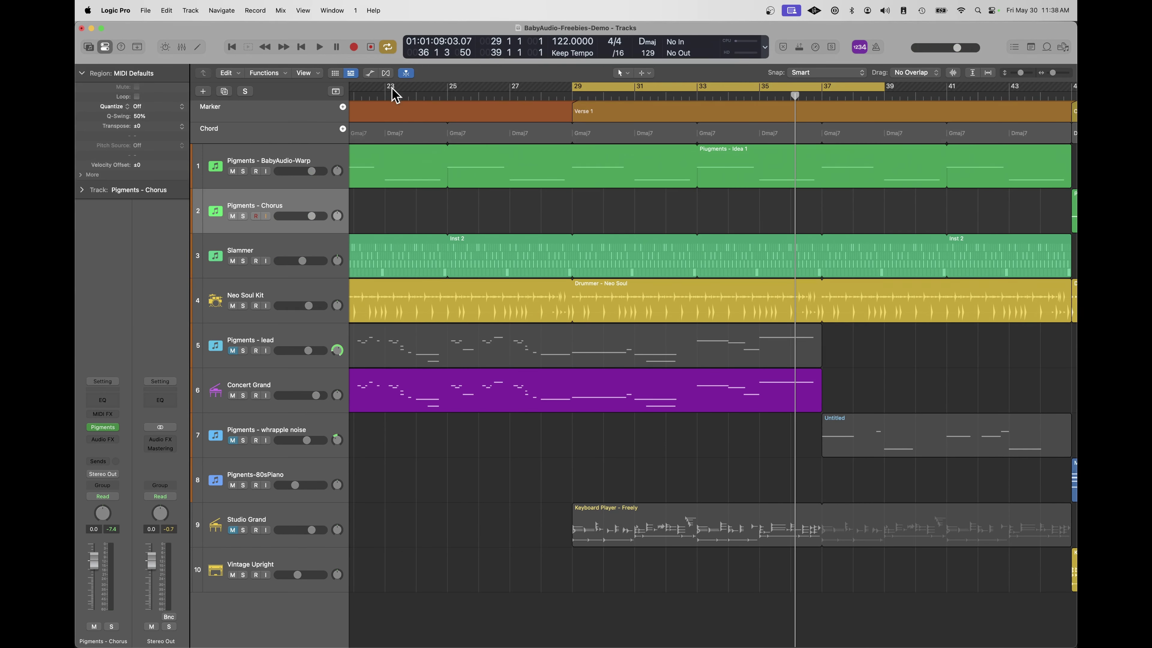
click(371, 47)
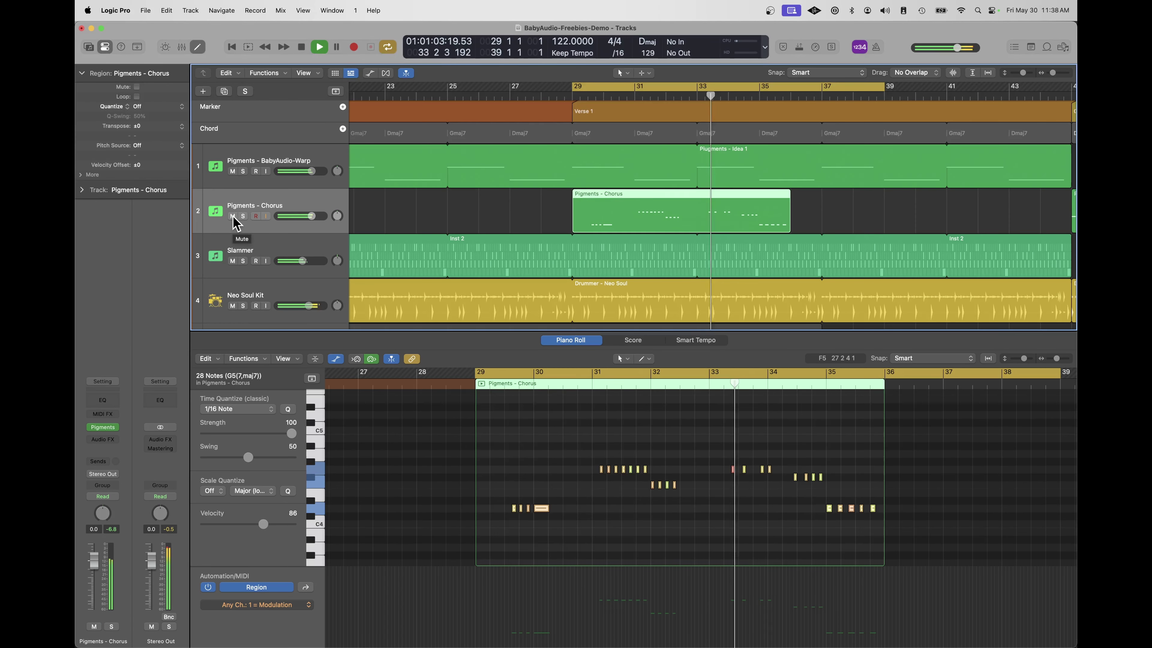
Mute the Pigments - Chorus track, solo it to hear the captured region, and stop playback
click(232, 216)
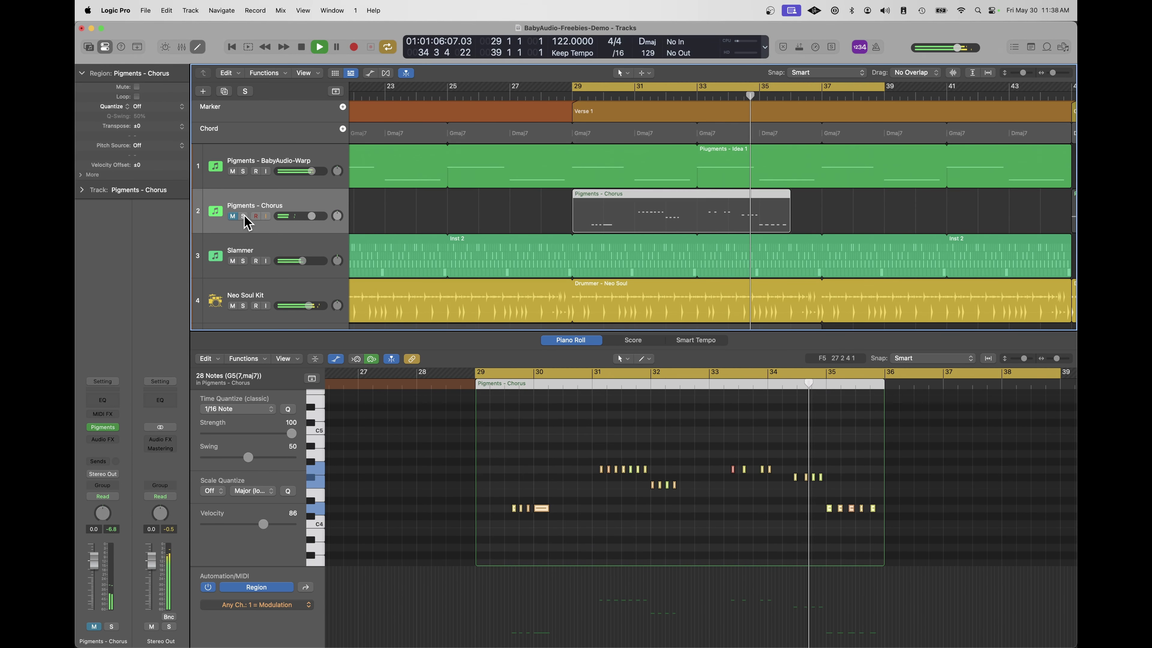
click(244, 217)
key(space)
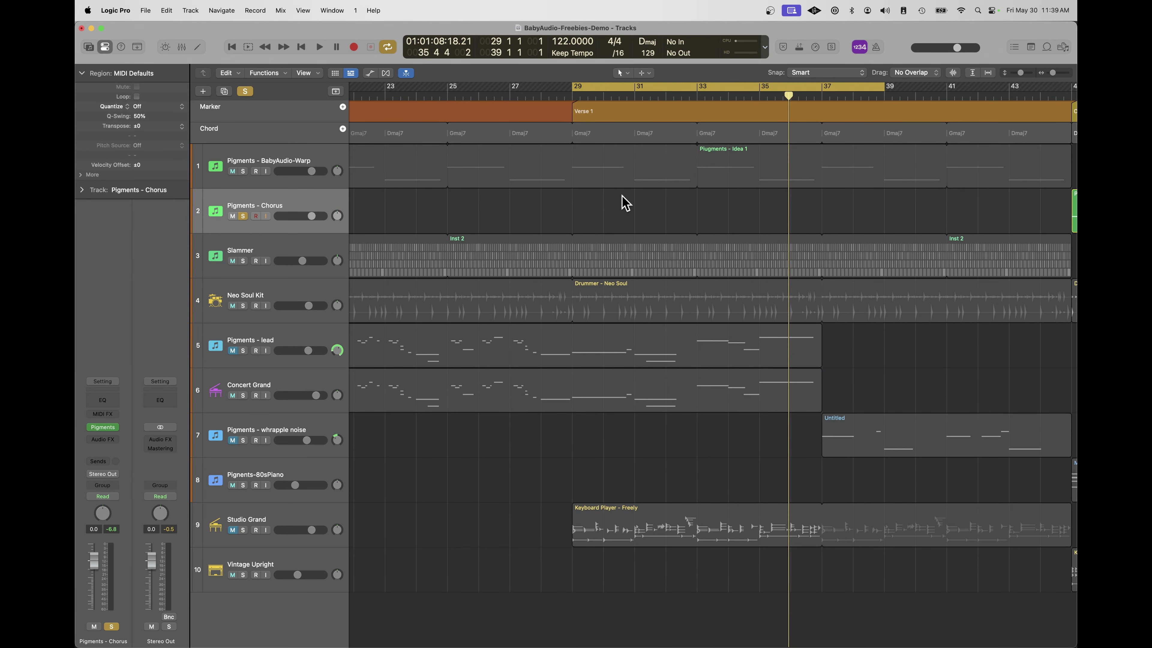
Clear all track solos and create a new audio track below Pigments - Chorus
click(245, 92)
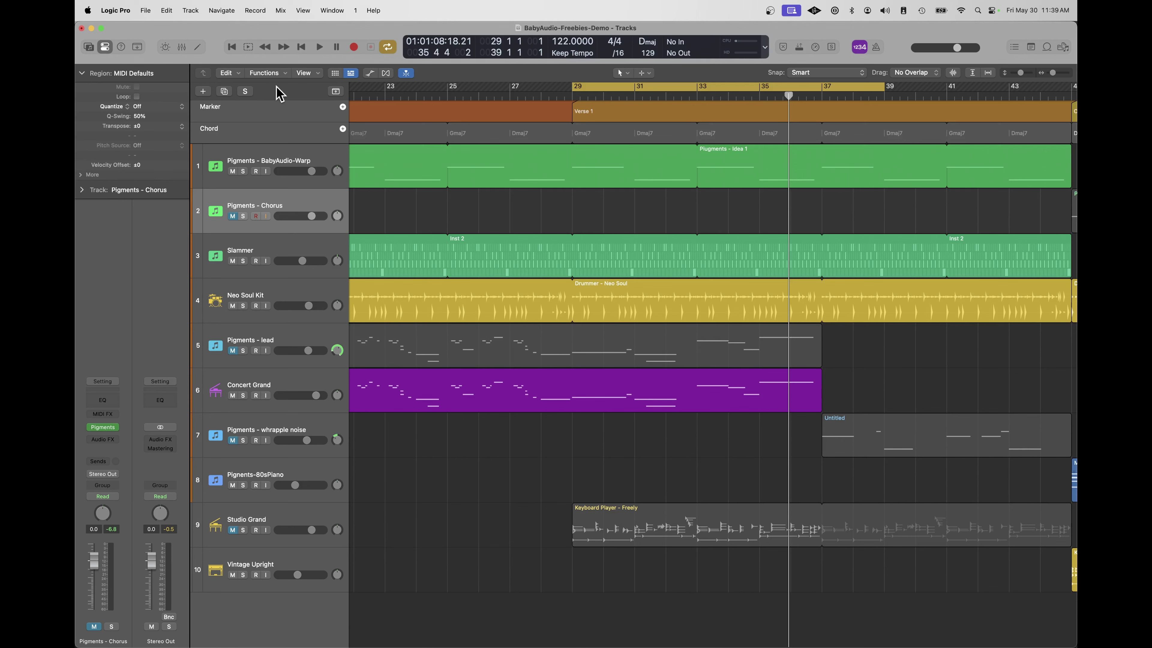
click(203, 91)
click(772, 474)
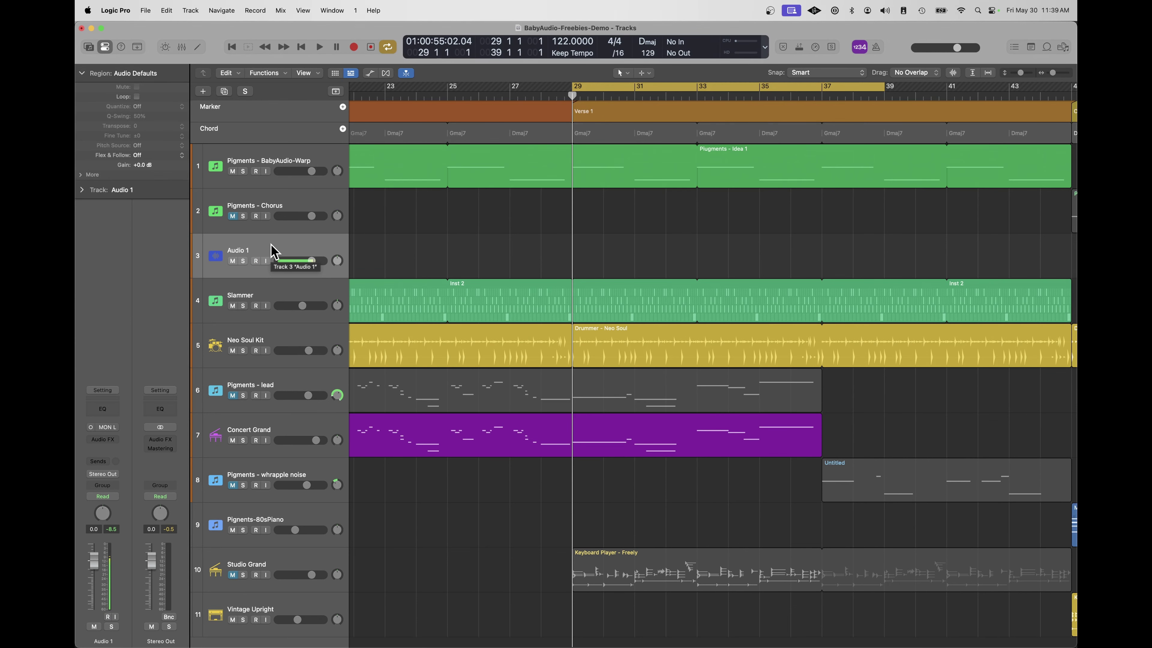
Turn on input monitoring for the Audio 1 track and leave it disarmed for recording
click(266, 261)
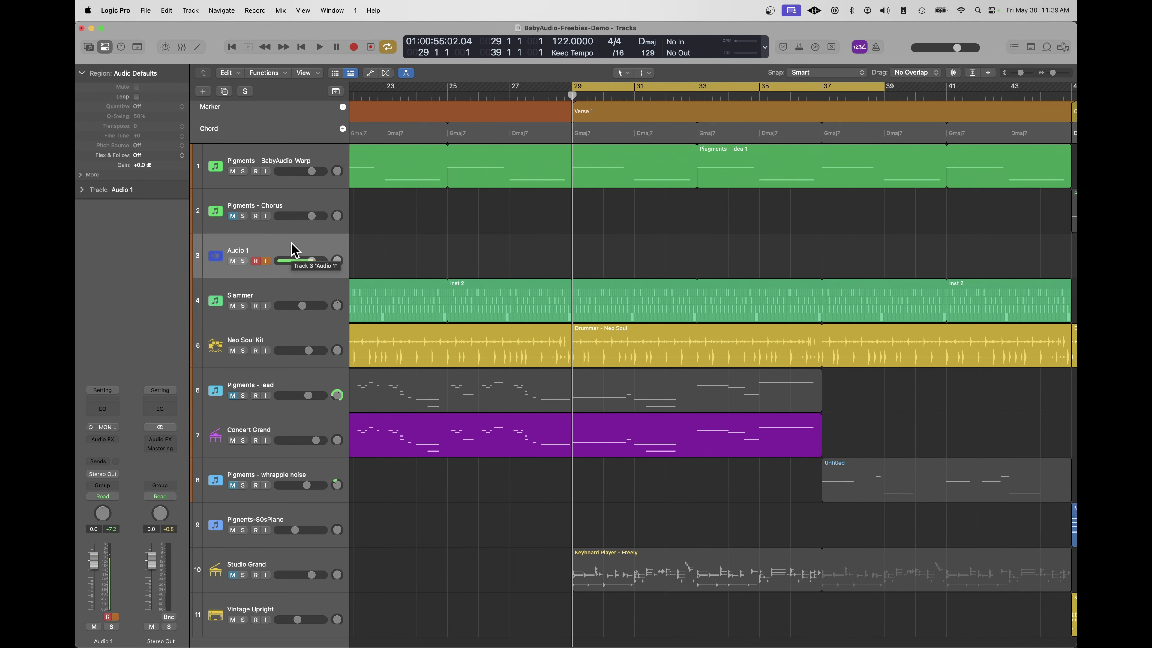
click(256, 261)
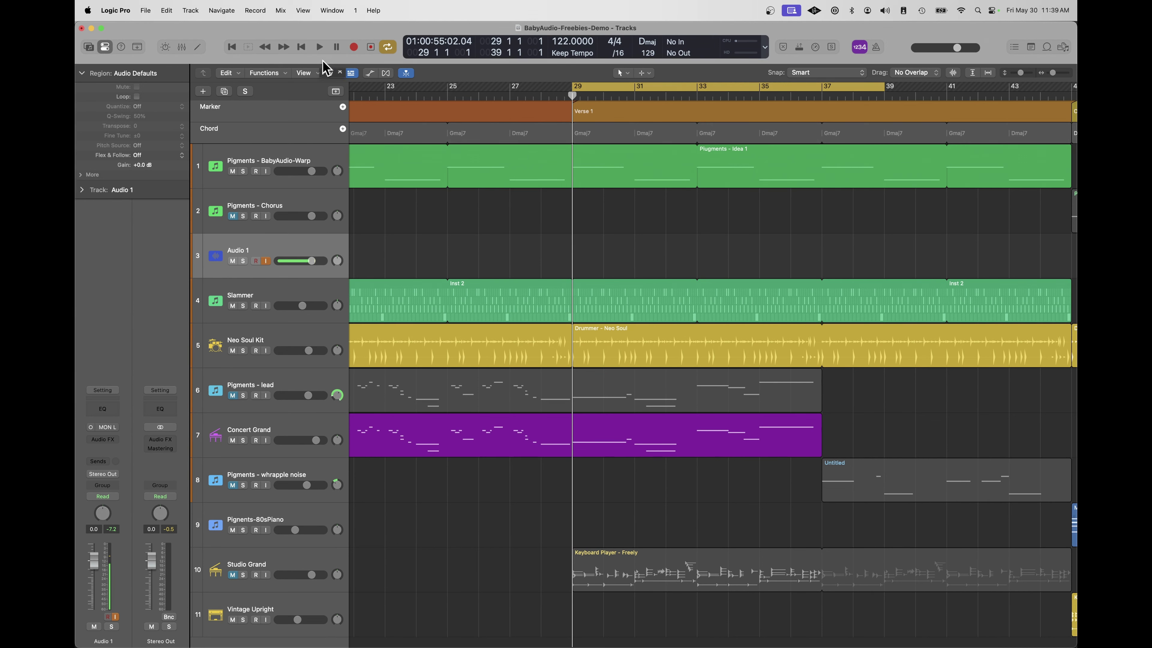
Play the project from bar 29 while performing into the monitored Audio 1 track without recording
click(320, 49)
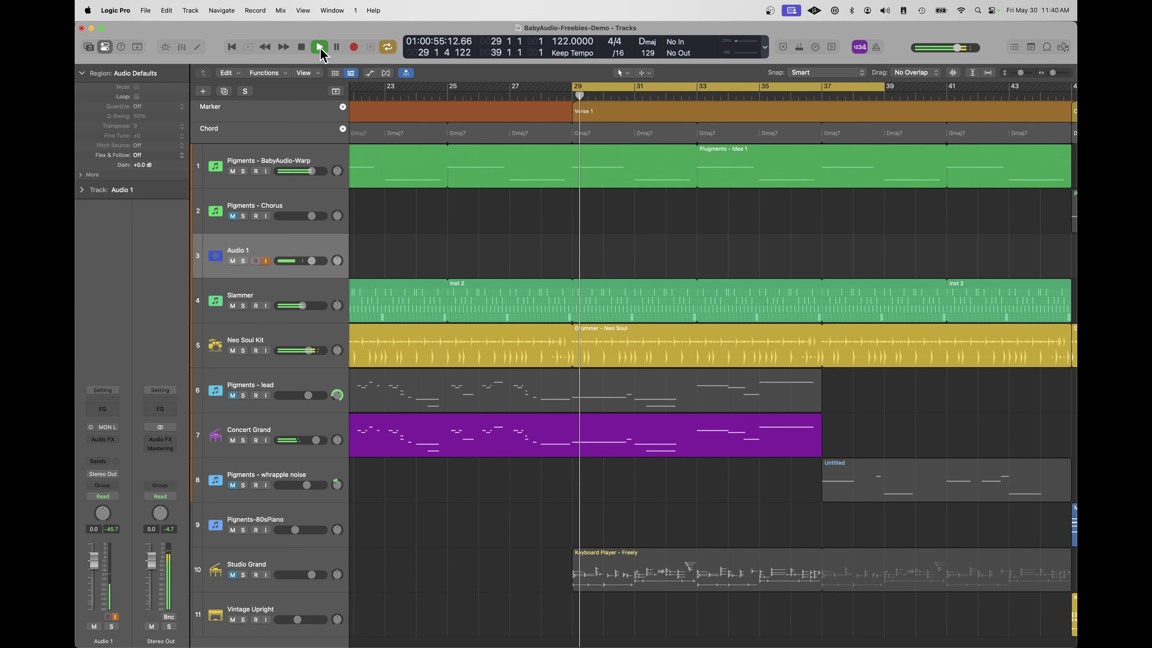